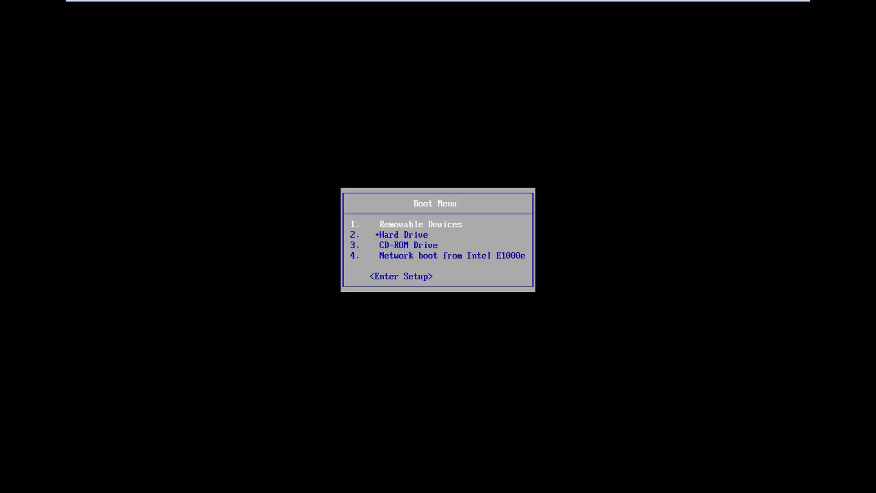
Boot the computer from the CD-ROM drive to start the Windows installation disc
key(Down)
key(Down)
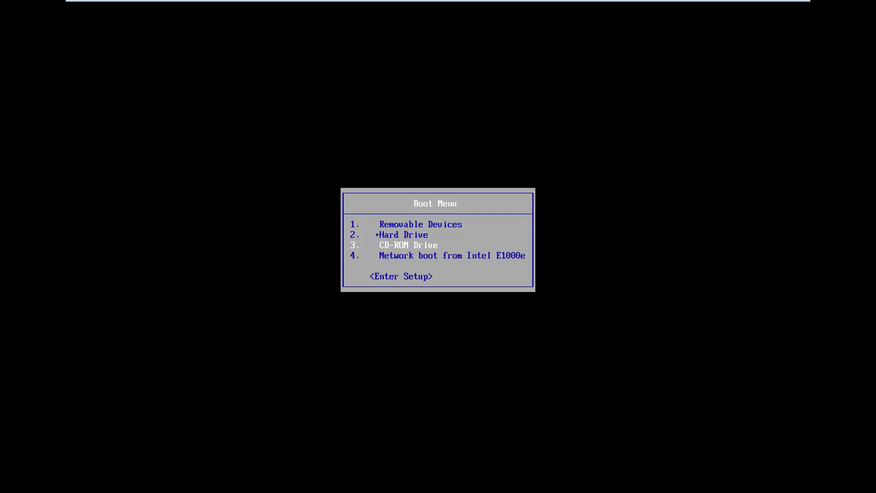
key(Return)
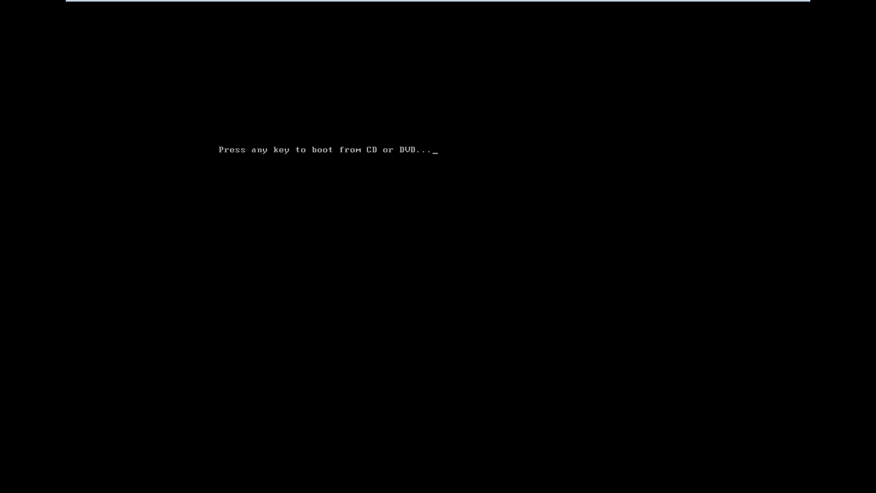
key(Return)
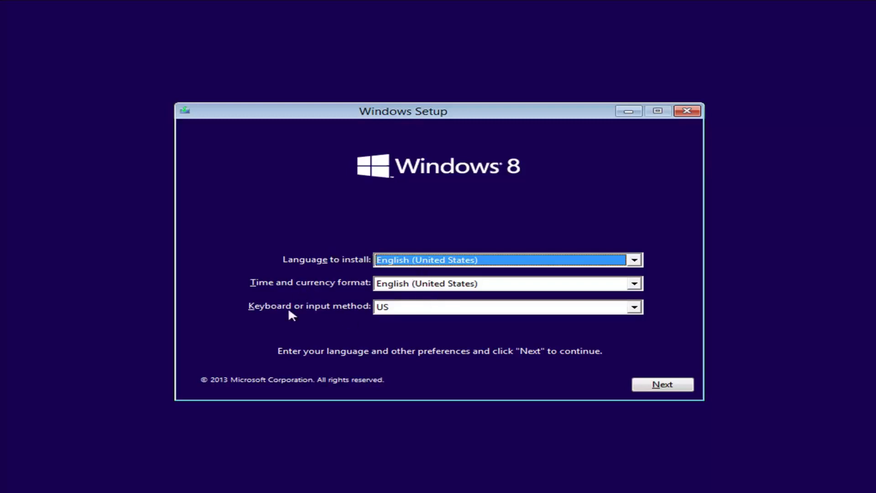
Accept the default English (United States) and US keyboard settings, and open the computer repair troubleshooting options
click(673, 389)
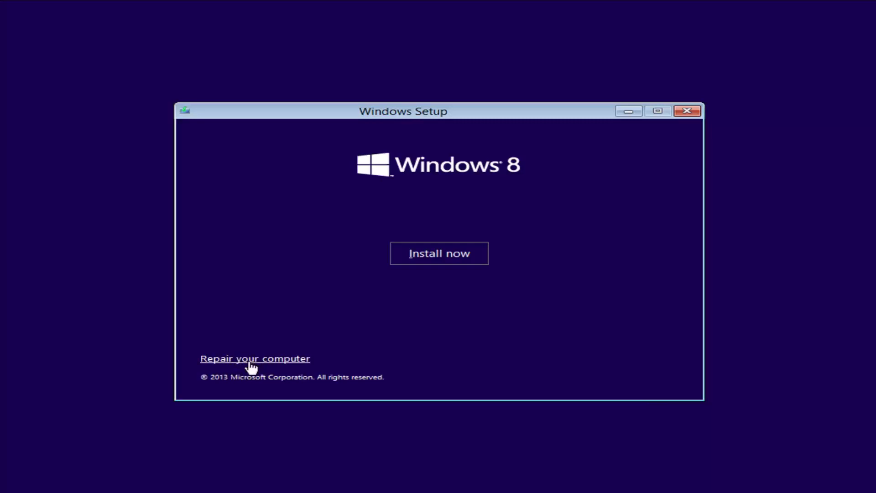
click(234, 367)
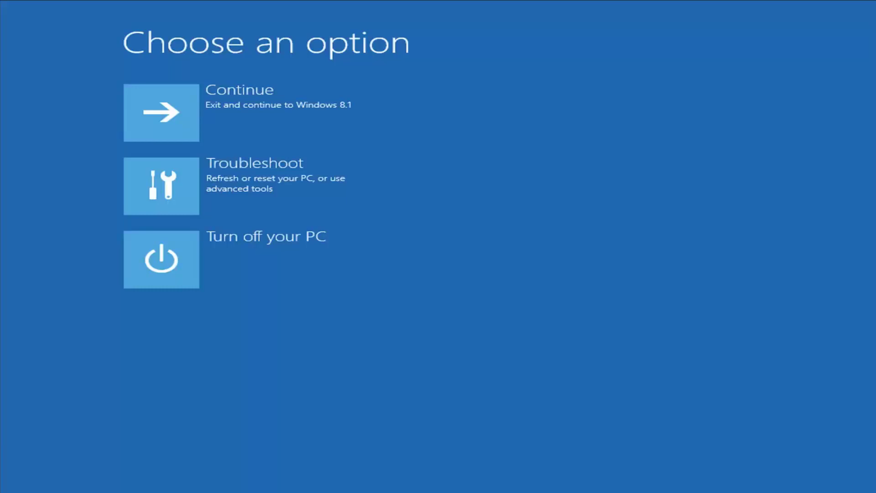
click(287, 190)
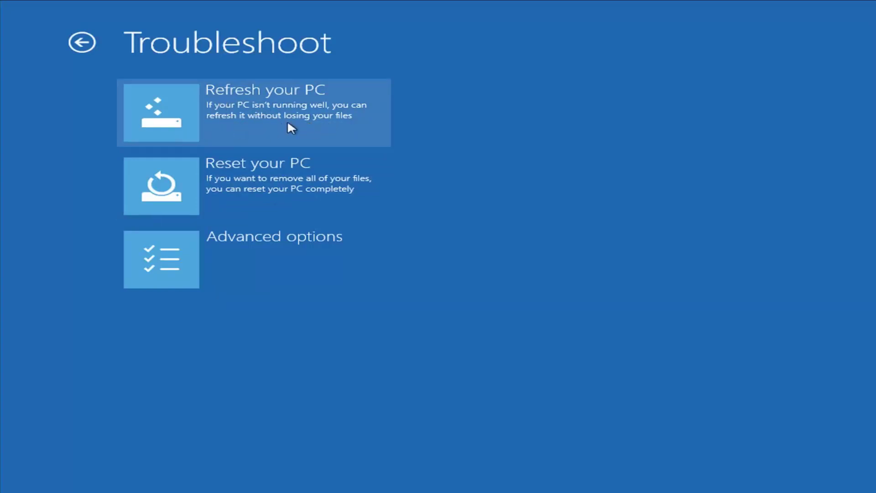
Review what Refresh your PC does for the Windows 8.1 installation, and cancel it
click(268, 124)
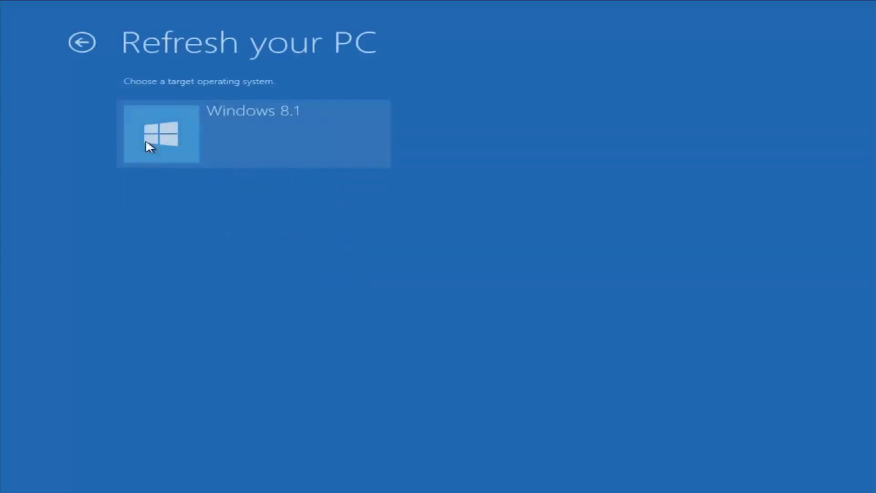
click(215, 137)
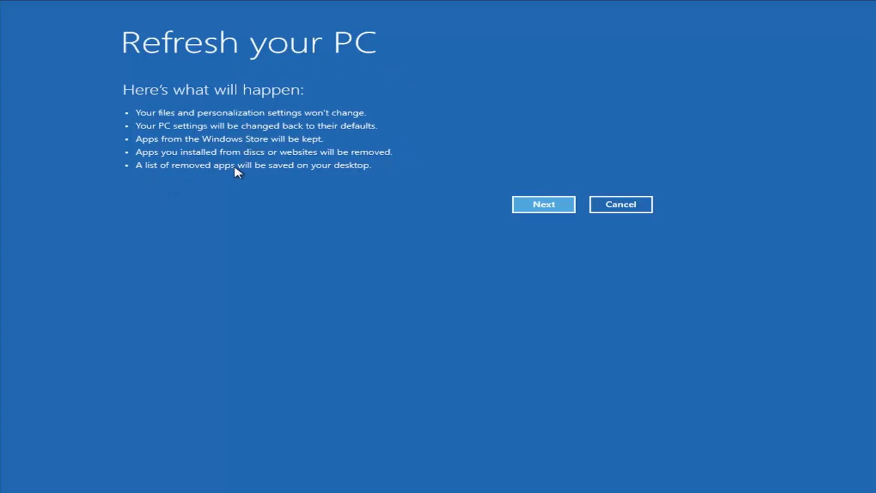
click(620, 206)
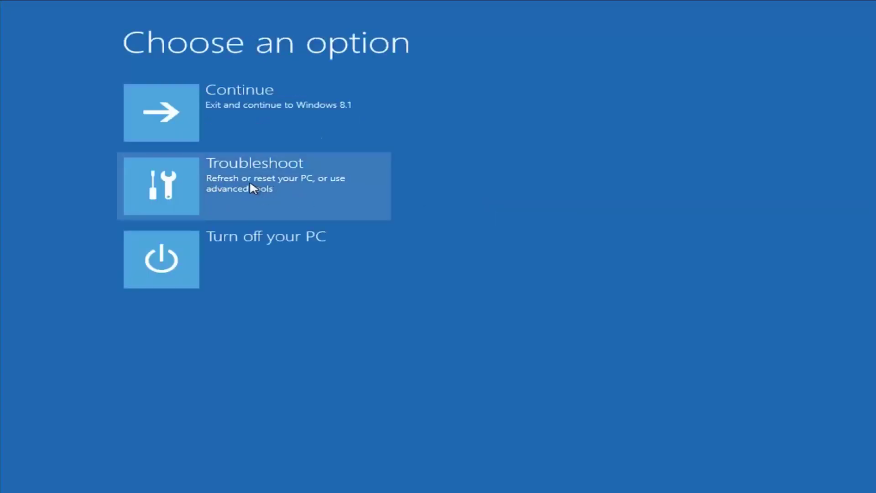
Look up the System Restore points for Windows 8.1, select the Installed VMware Tools point, and cancel the restore
click(248, 183)
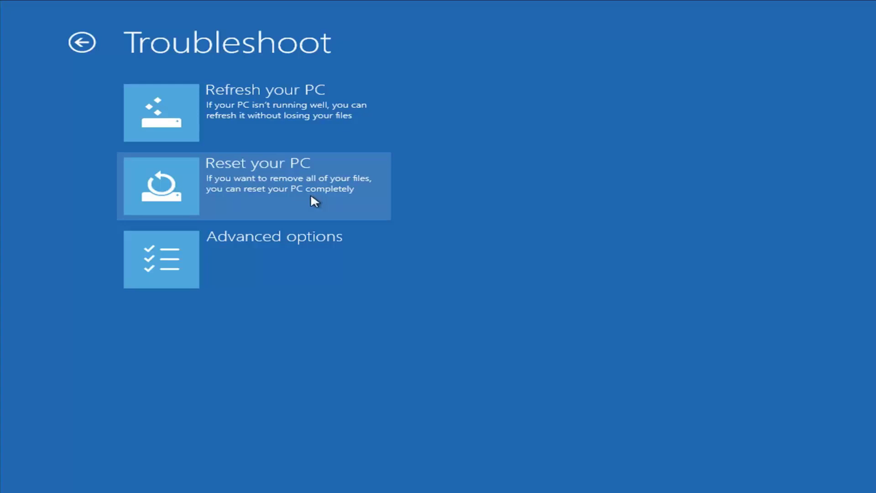
click(222, 259)
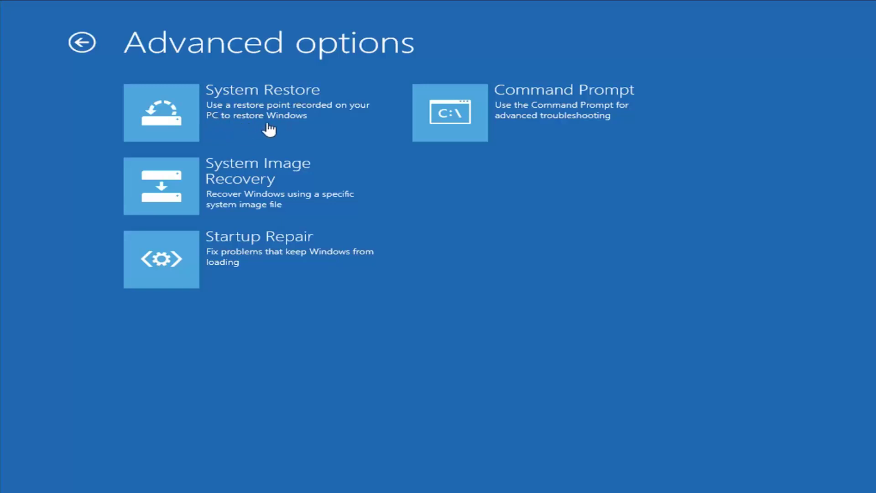
click(223, 119)
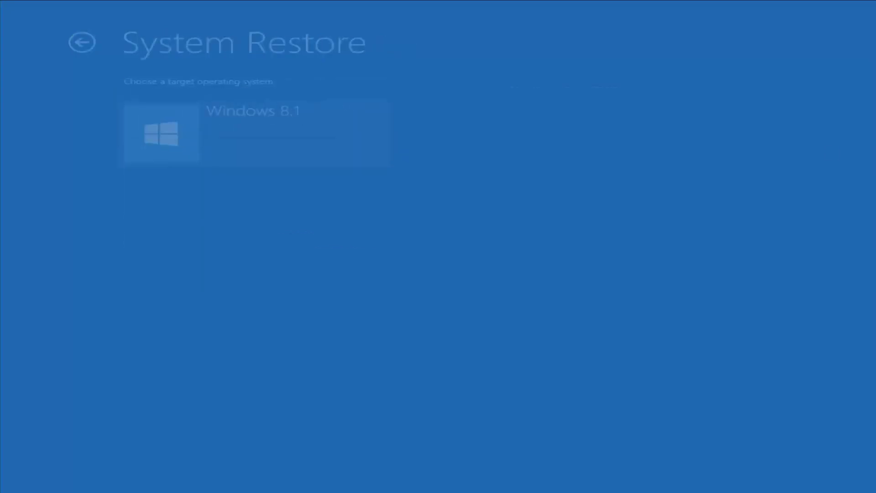
click(203, 137)
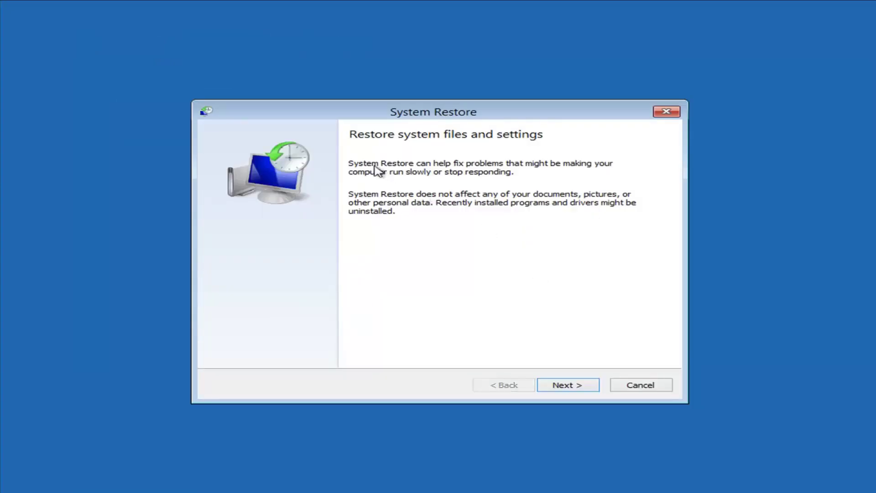
click(566, 389)
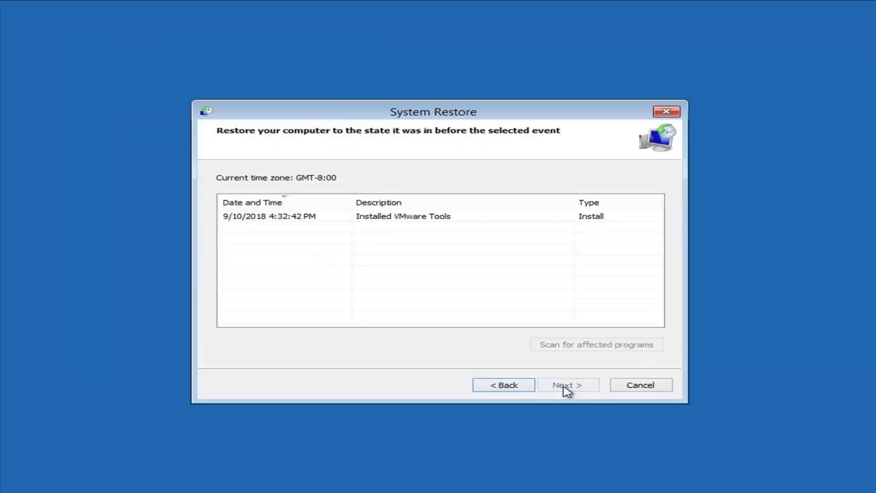
click(252, 219)
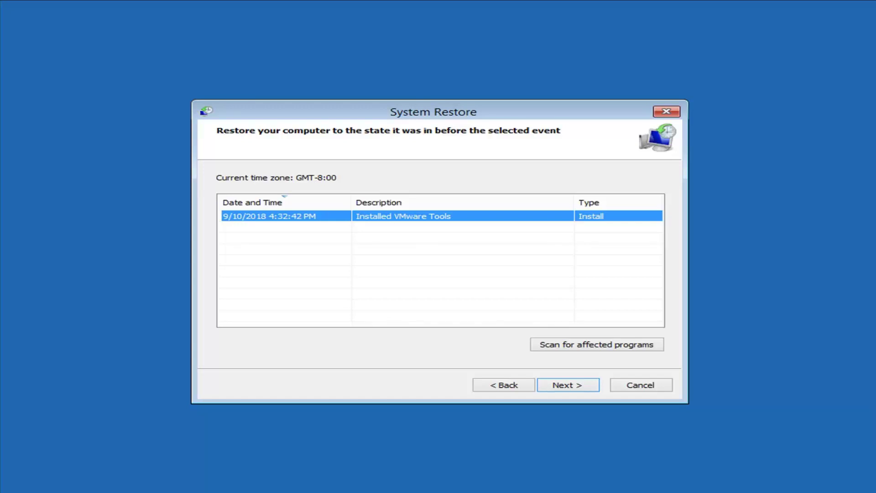
click(658, 386)
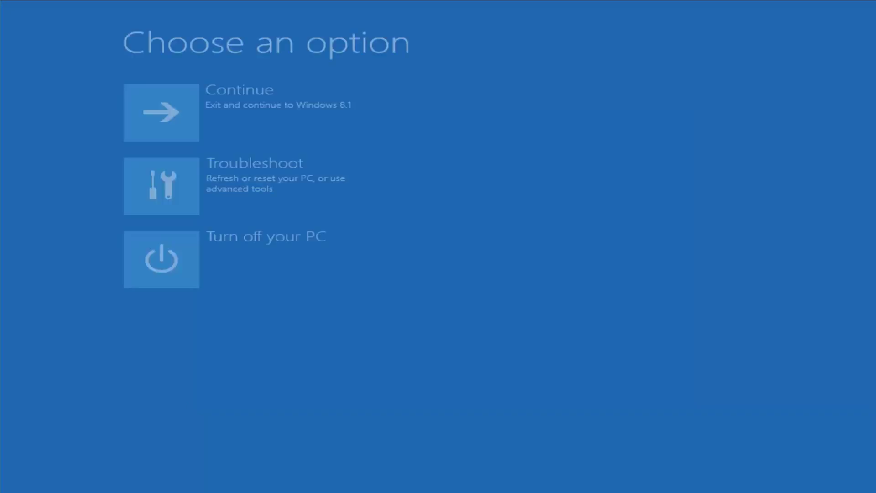
Try System Image Recovery on the Windows 8.1 installation from the advanced options, and cancel the re-imaging
click(248, 161)
click(225, 274)
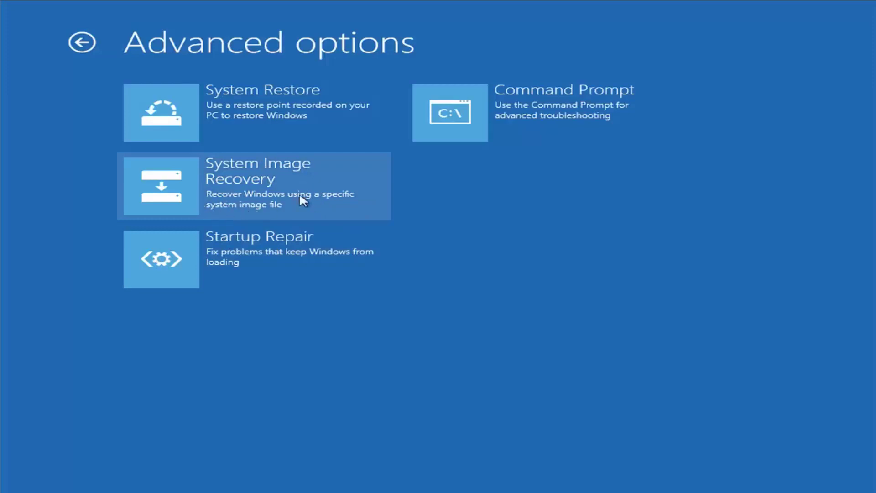
click(274, 188)
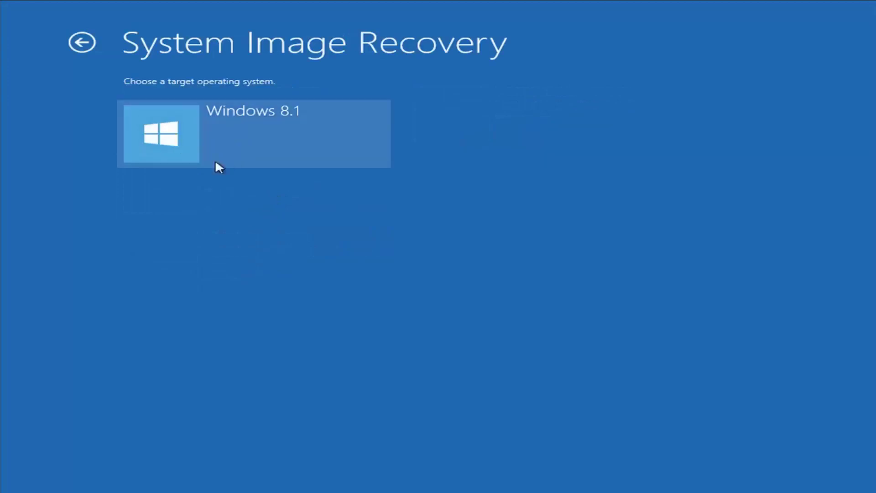
click(227, 165)
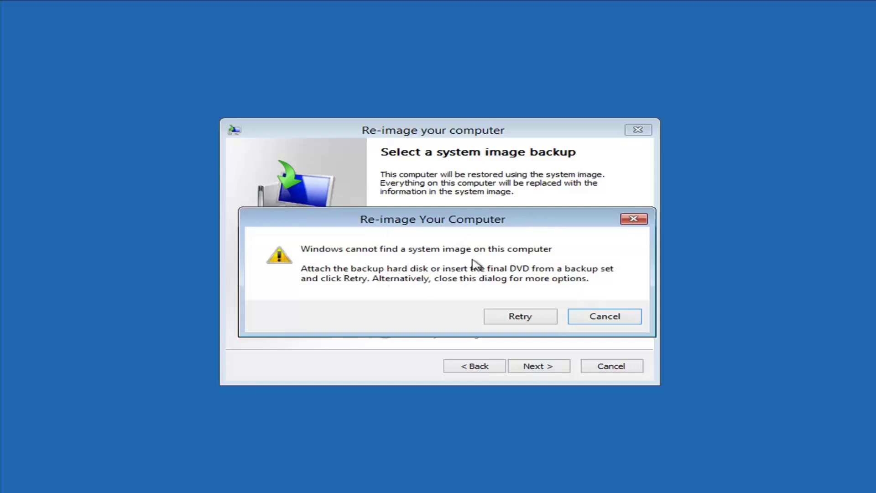
click(632, 322)
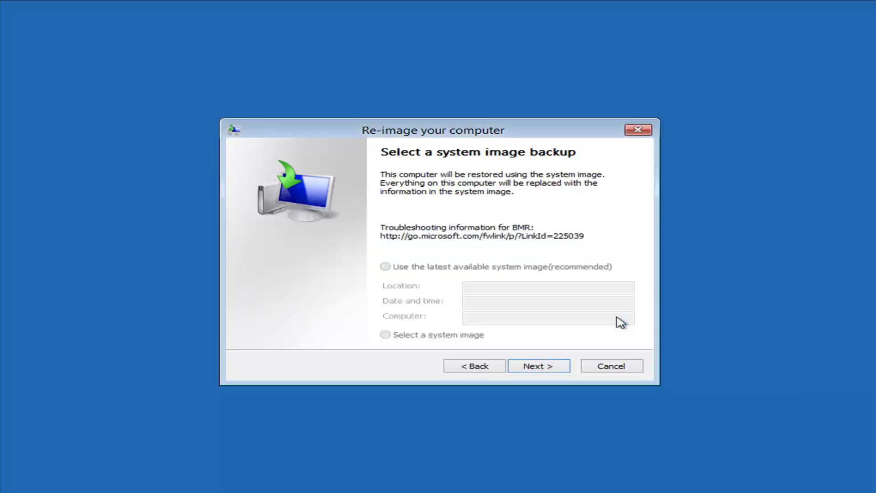
click(612, 367)
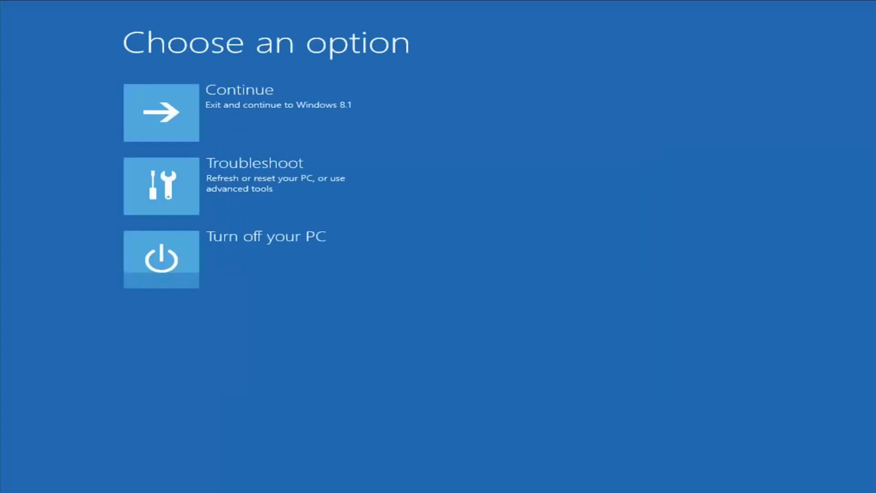
Return to the advanced troubleshooting options and start System Restore for the Windows 8.1 installation
click(199, 185)
click(223, 256)
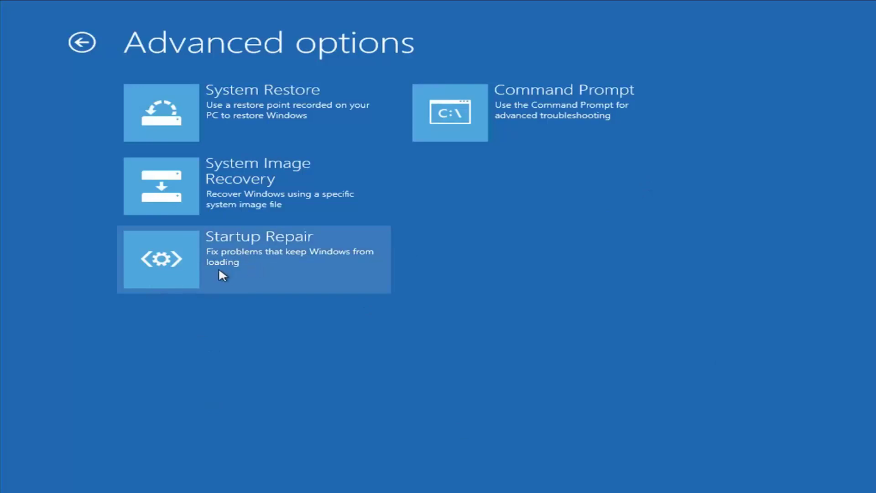
click(275, 268)
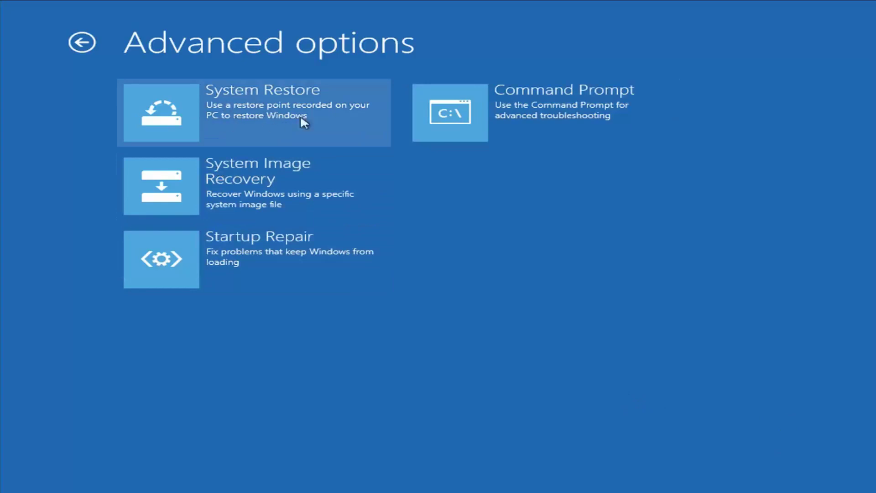
click(270, 121)
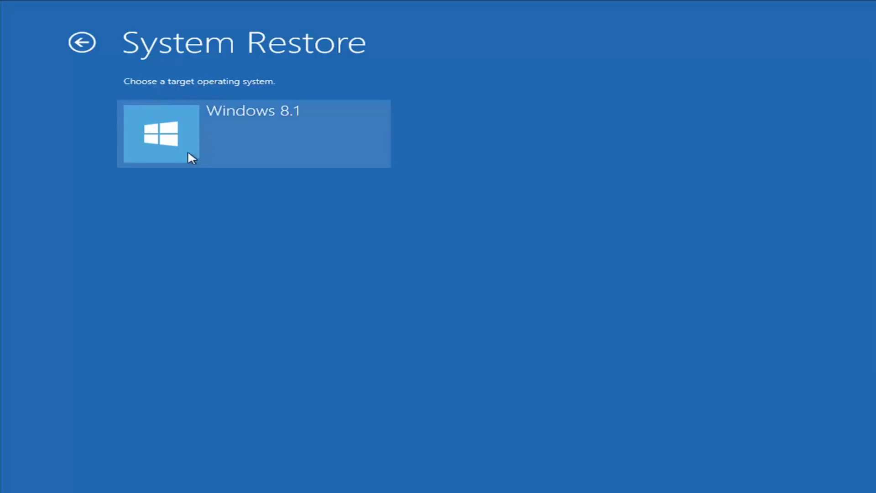
click(215, 130)
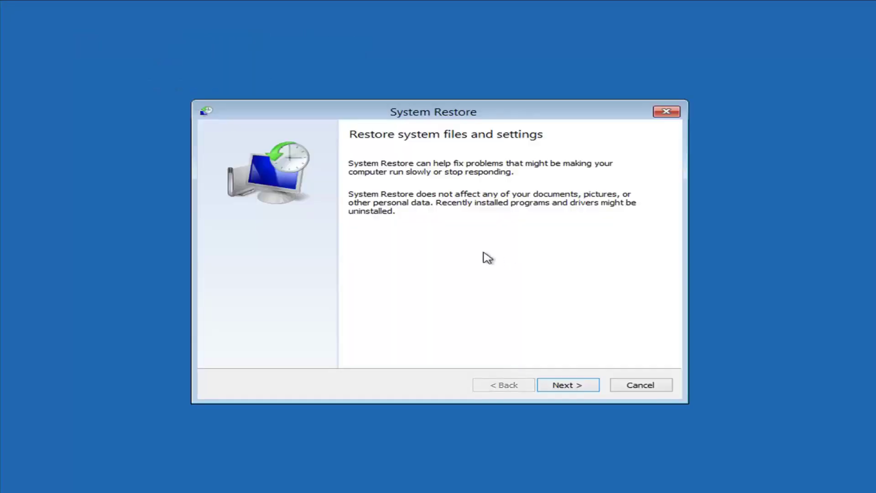
Restore the computer to the 9/10/2018 4:32:42 PM Installed VMware Tools restore point, confirming that the restore cannot be interrupted
click(582, 392)
click(257, 218)
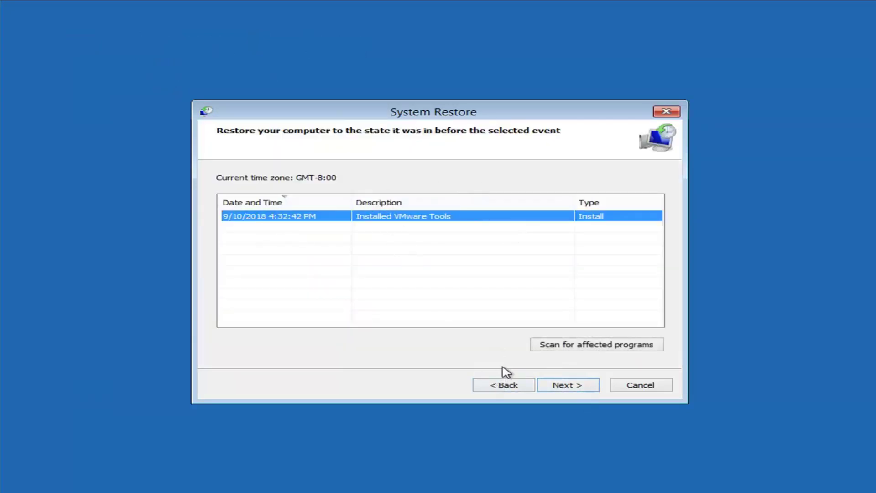
click(573, 387)
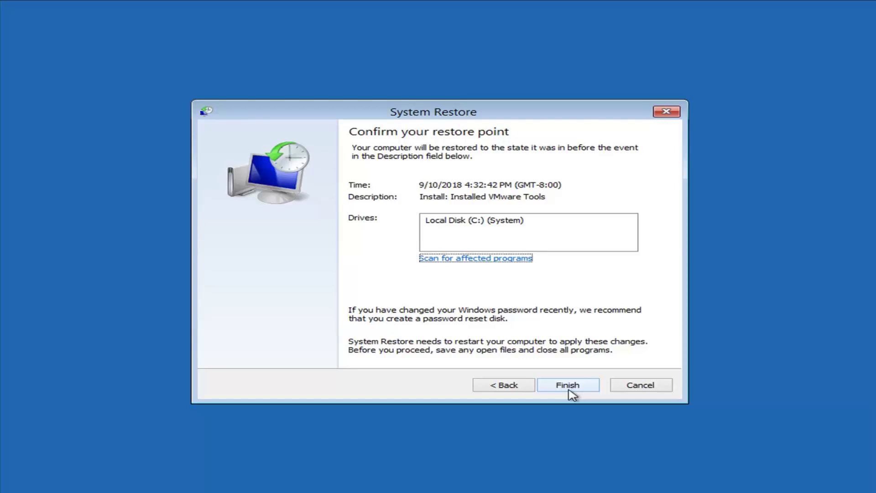
click(573, 393)
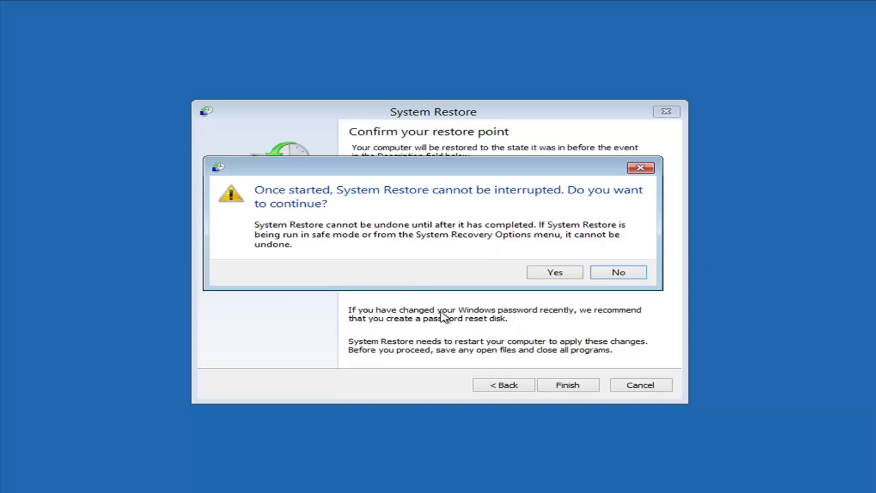
click(547, 274)
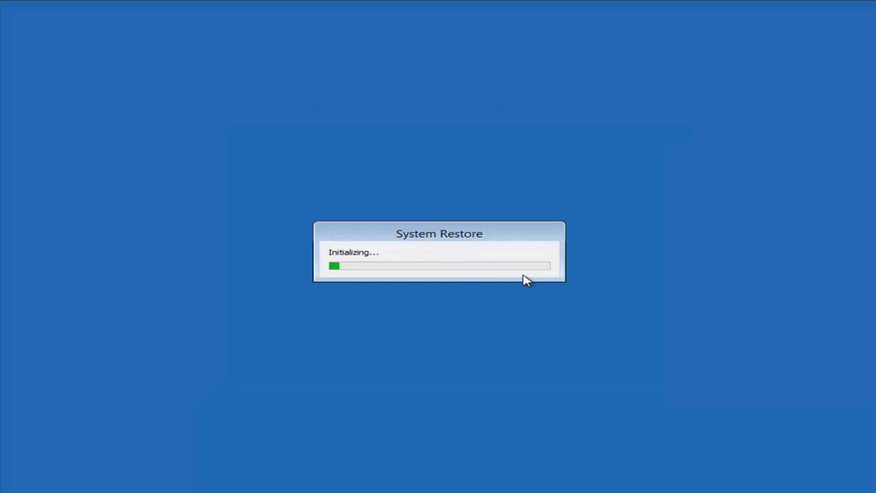